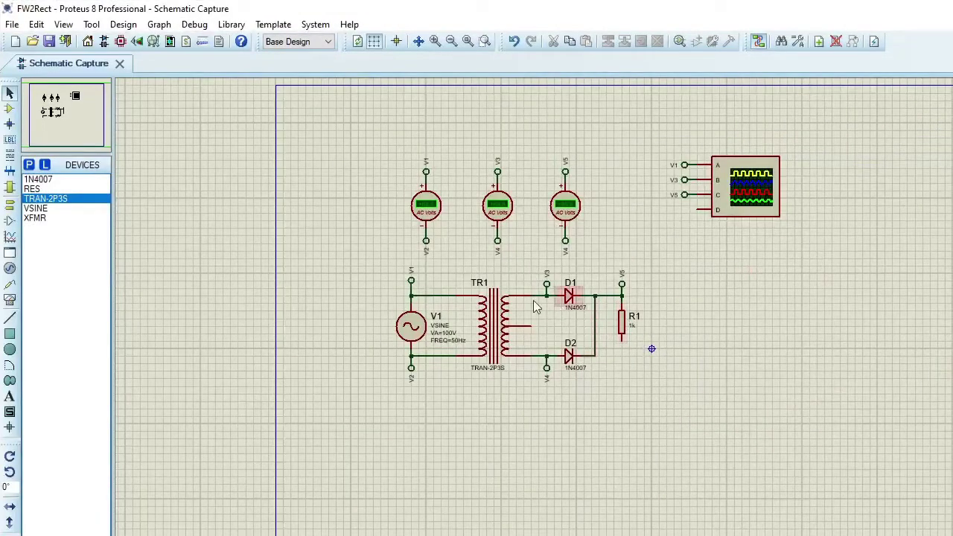
# Wire the lower end of resistor R1 to the centre tap of transformer TR1's secondary winding
pyautogui.scroll(1, 541, 301)
pyautogui.scroll(1, 652, 349)
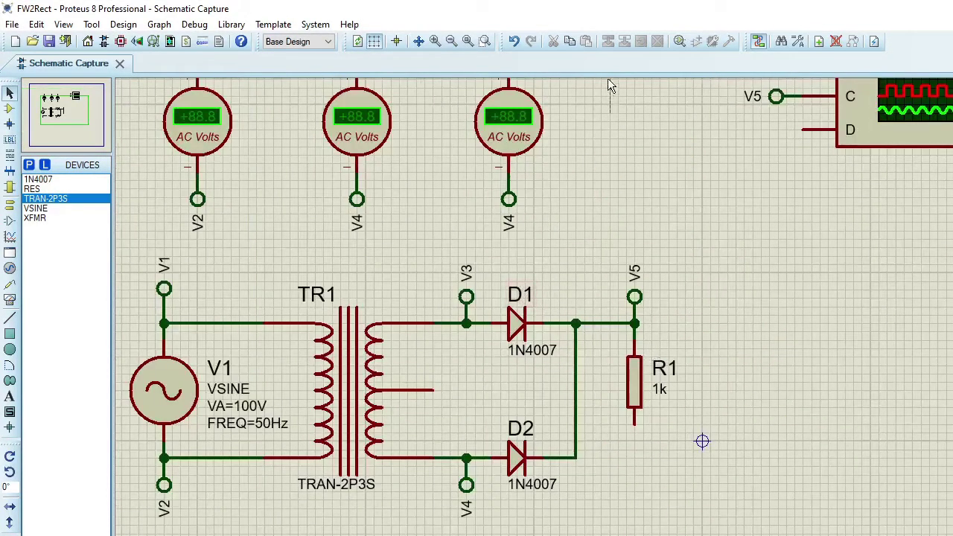
pyautogui.scroll(1, 607, 88)
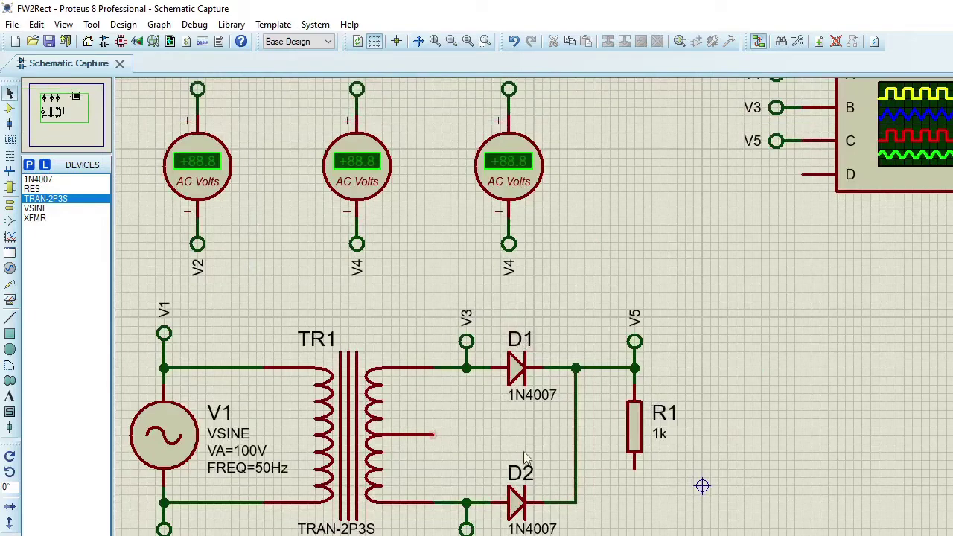
pyautogui.click(634, 468)
pyautogui.click(433, 434)
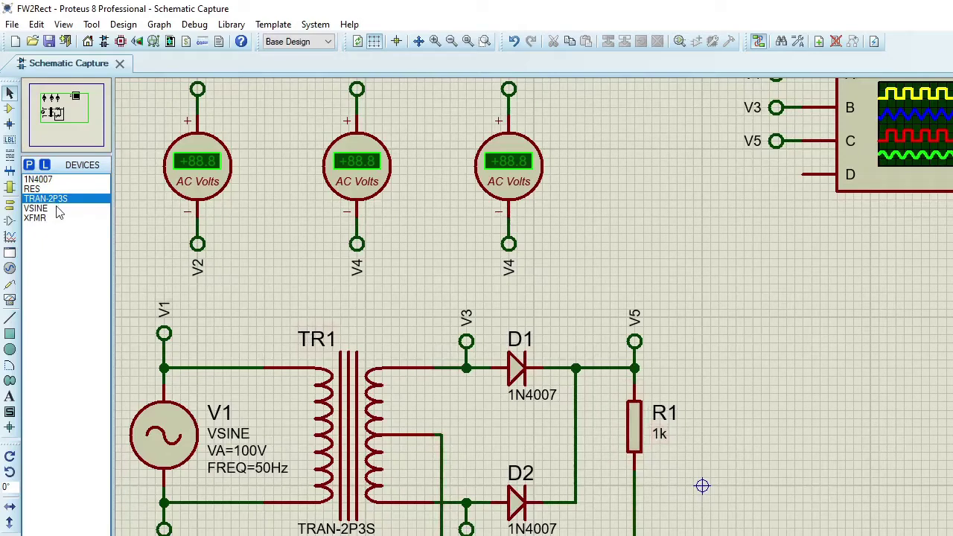
# Place a default terminal rotated 180° on the wire just below resistor R1, facing away from diode D2
pyautogui.click(10, 202)
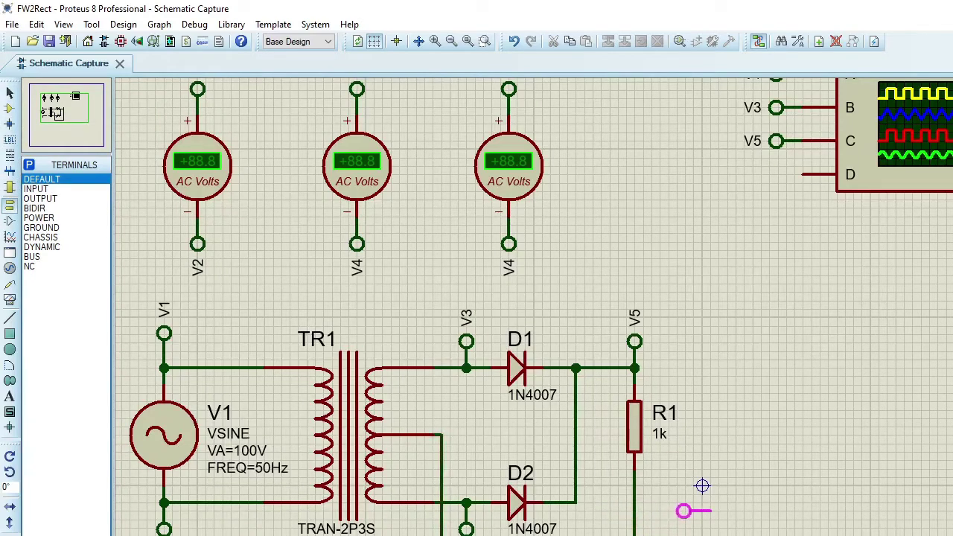
pyautogui.press('KP_Add')
pyautogui.press('KP_Add')
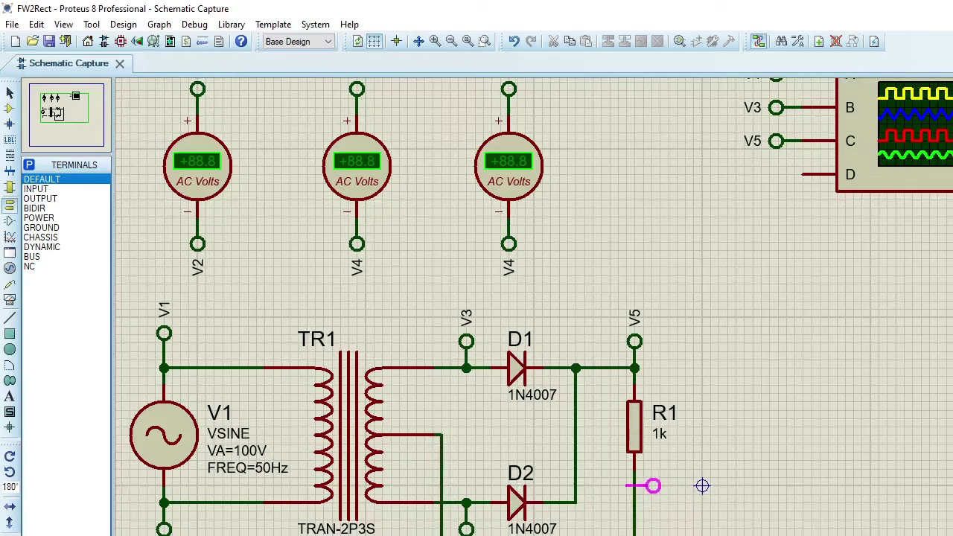
pyautogui.click(702, 486)
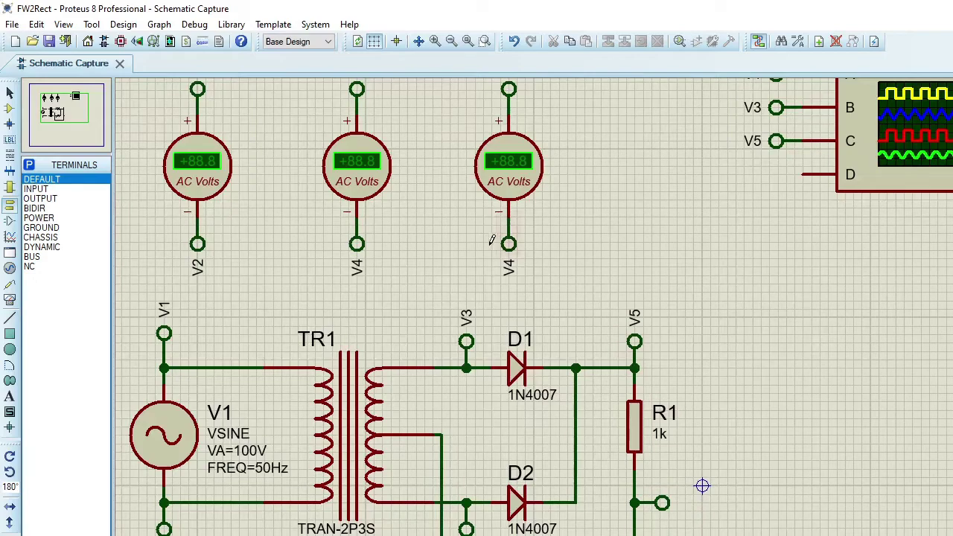
# Label the terminal below resistor R1 as V6
pyautogui.click(10, 93)
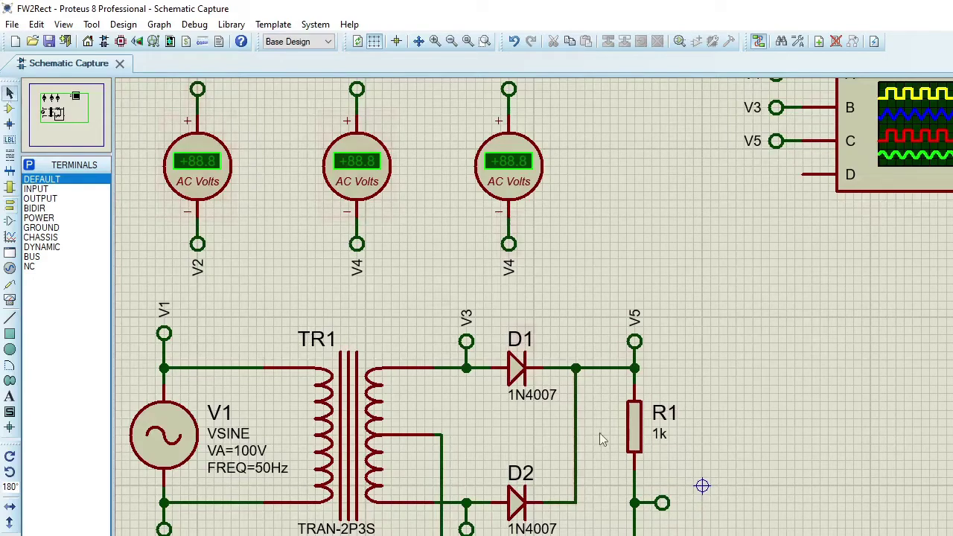
pyautogui.click(667, 505)
pyautogui.click(664, 504)
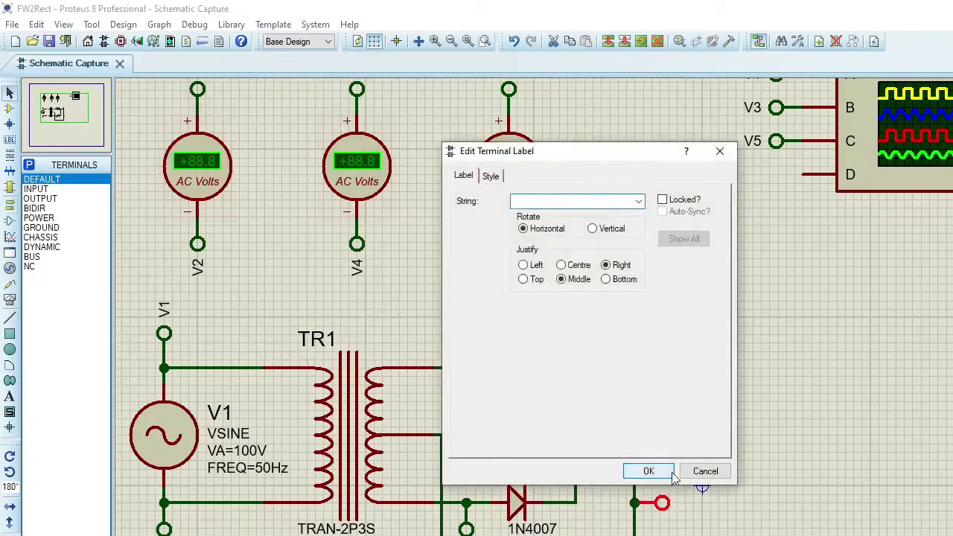
pyautogui.write('V6')
pyautogui.click(646, 471)
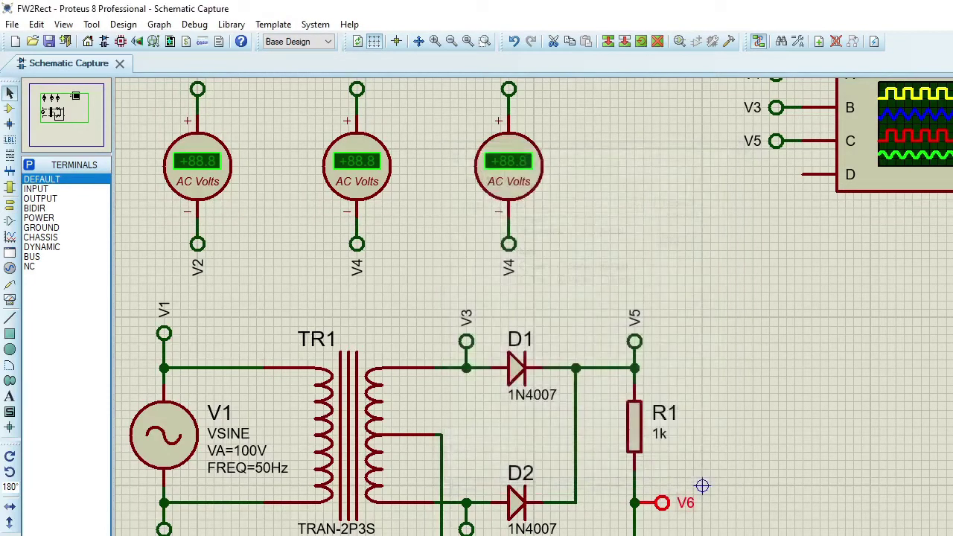
pyautogui.click(702, 486)
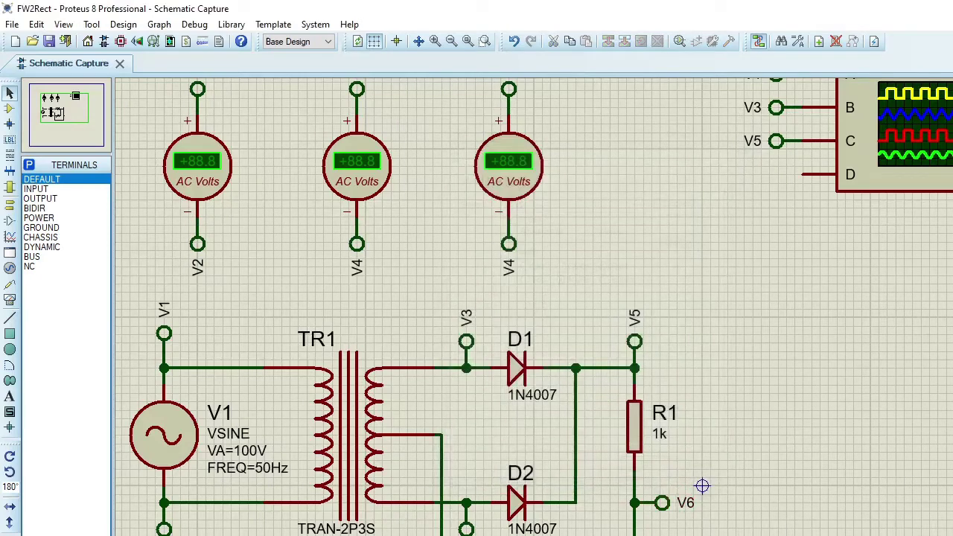
# Move resistor R1 and its labels slightly down along its wire, away from the V5 junction
pyautogui.scroll(1, 702, 486)
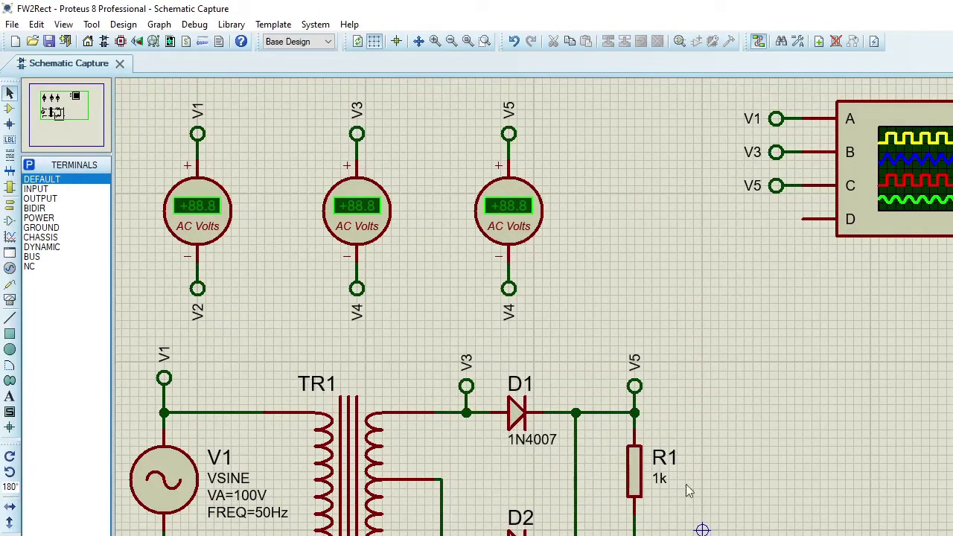
pyautogui.moveTo(710, 514); pyautogui.dragTo(600, 429)
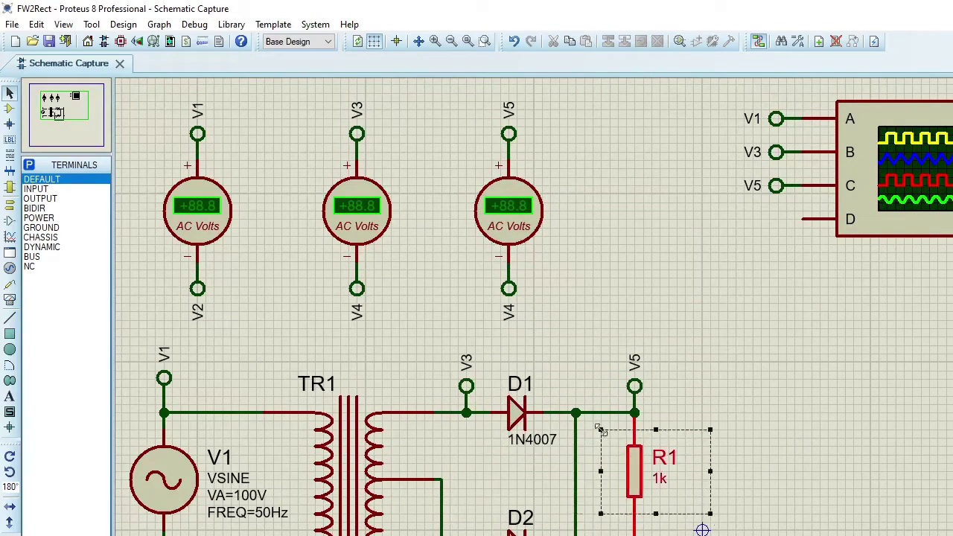
pyautogui.moveTo(657, 463); pyautogui.dragTo(656, 472)
pyautogui.click(687, 473)
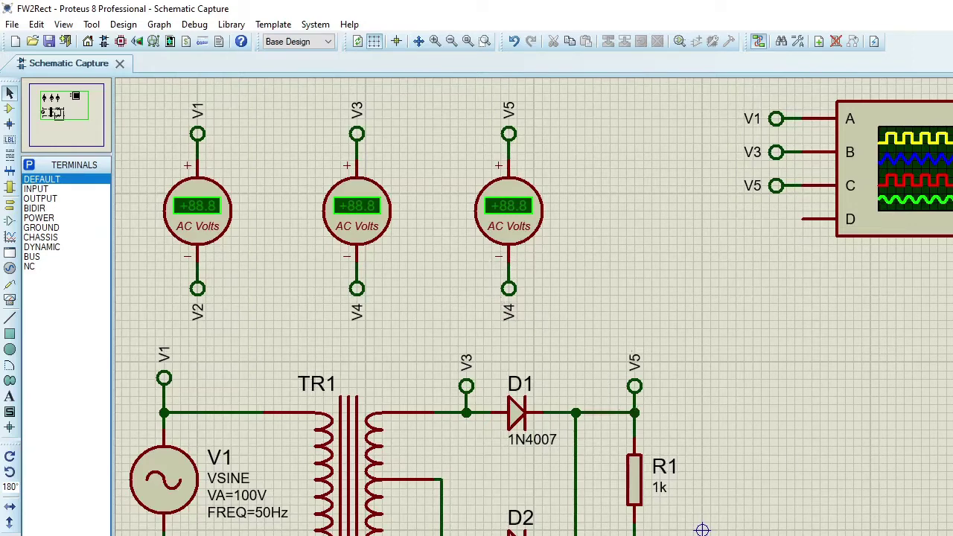
pyautogui.scroll(-1, 702, 530)
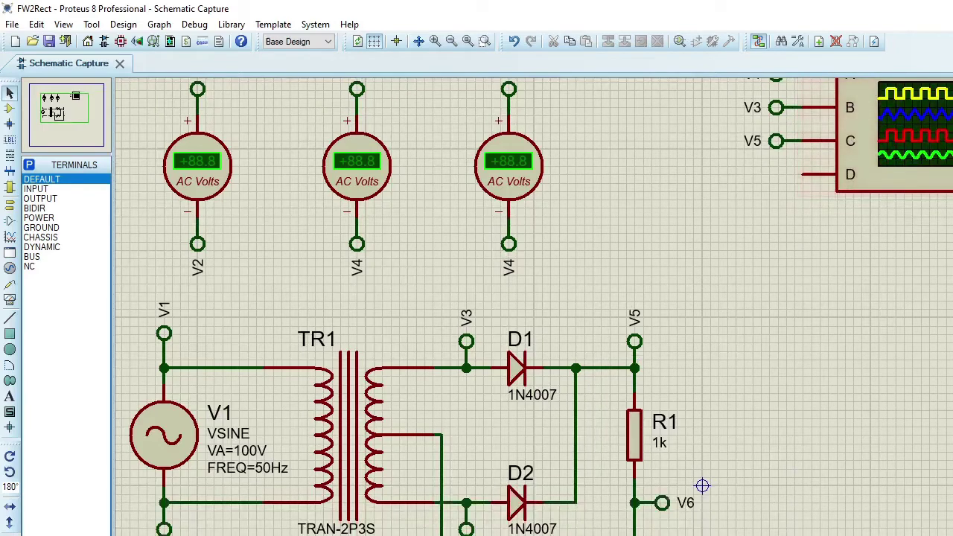
pyautogui.scroll(1, 675, 88)
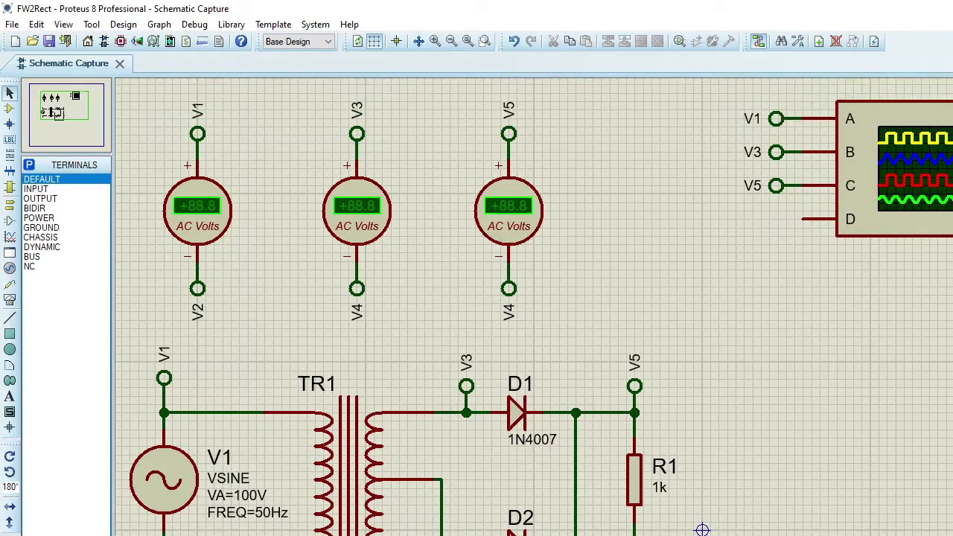
pyautogui.scroll(-1, 693, 514)
pyautogui.scroll(1, 655, 373)
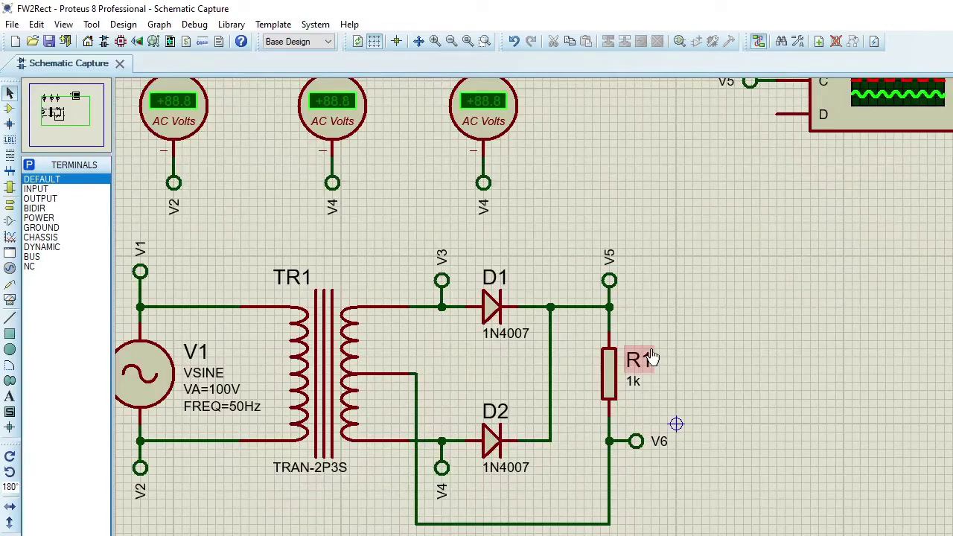
pyautogui.scroll(1, 567, 93)
pyautogui.scroll(1, 567, 82)
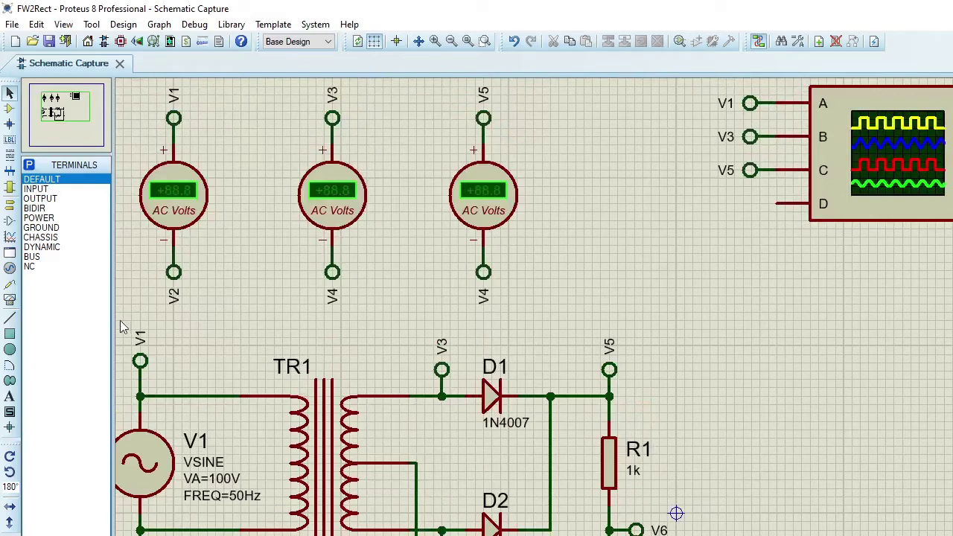
pyautogui.hscroll(-1, 119, 320)
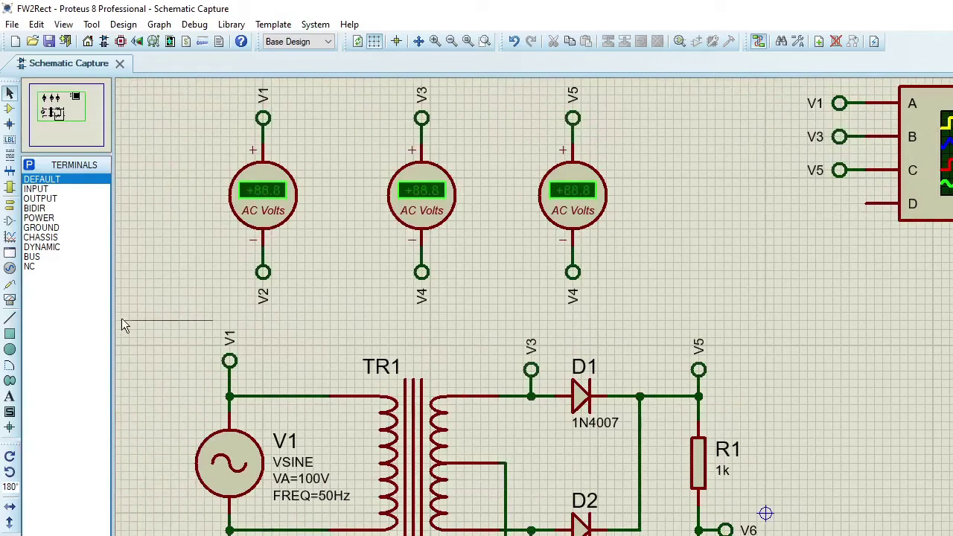
# Run the simulation with the oscilloscope window moved clear of resistor R1 to examine the V1, V3 and V5 waveforms, and stop it
pyautogui.click(693, 342)
pyautogui.hscroll(1, 765, 513)
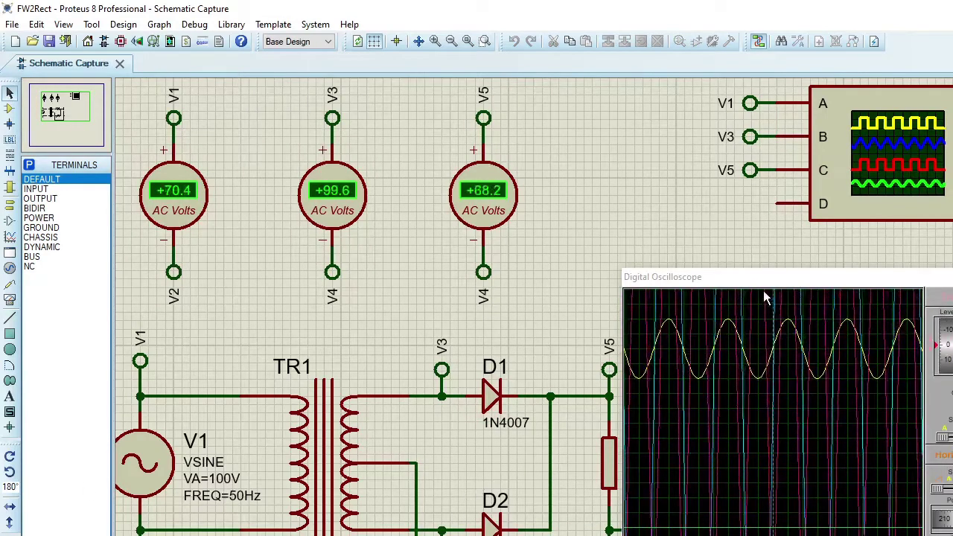
pyautogui.moveTo(765, 278); pyautogui.dragTo(816, 278)
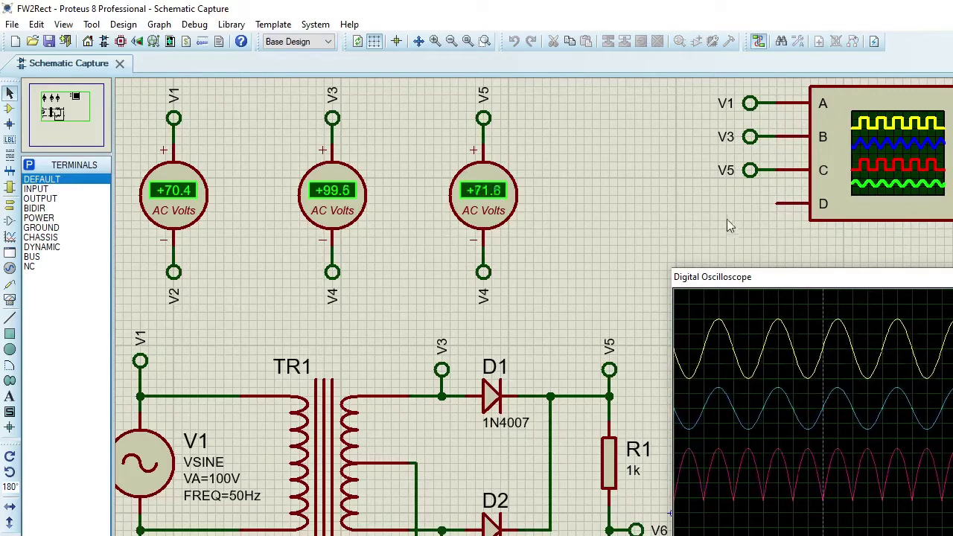
pyautogui.press('shift+Pause')
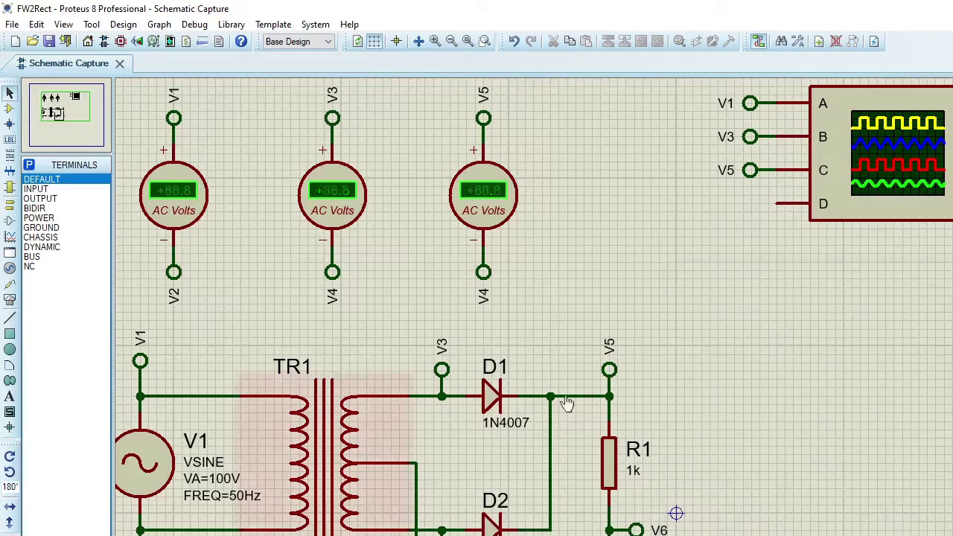
# Place a default terminal on the oscilloscope's channel D input, oriented like the terminals on channels A to C
pyautogui.rightClick(715, 202)
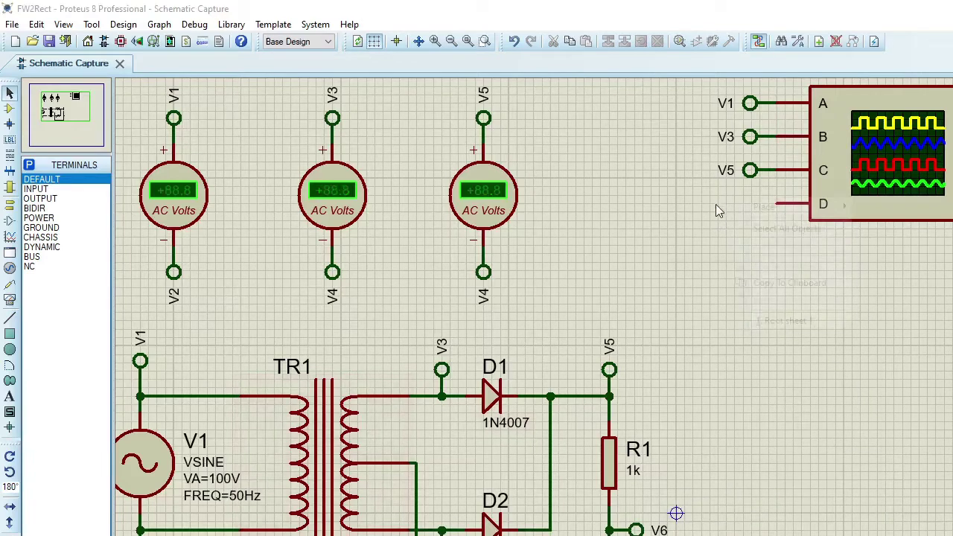
pyautogui.click(710, 215)
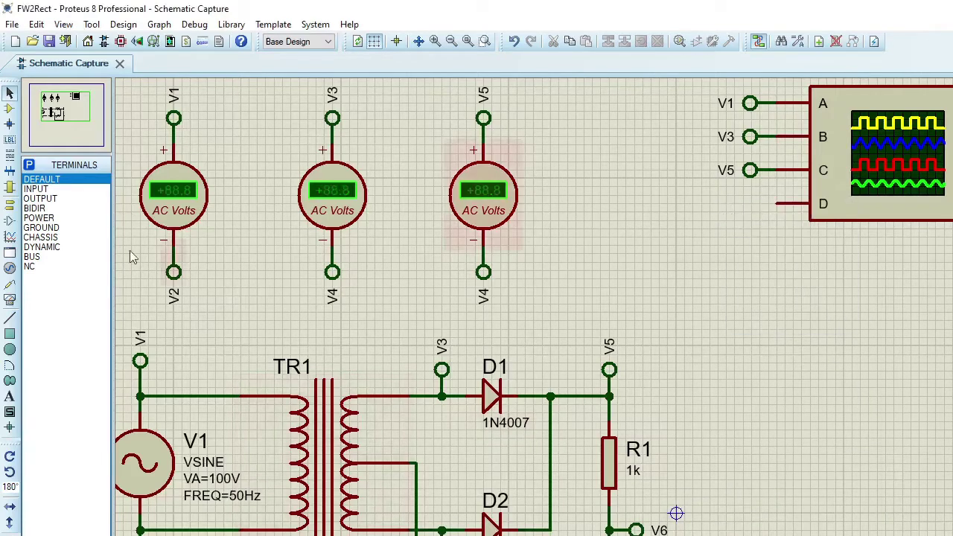
pyautogui.click(87, 185)
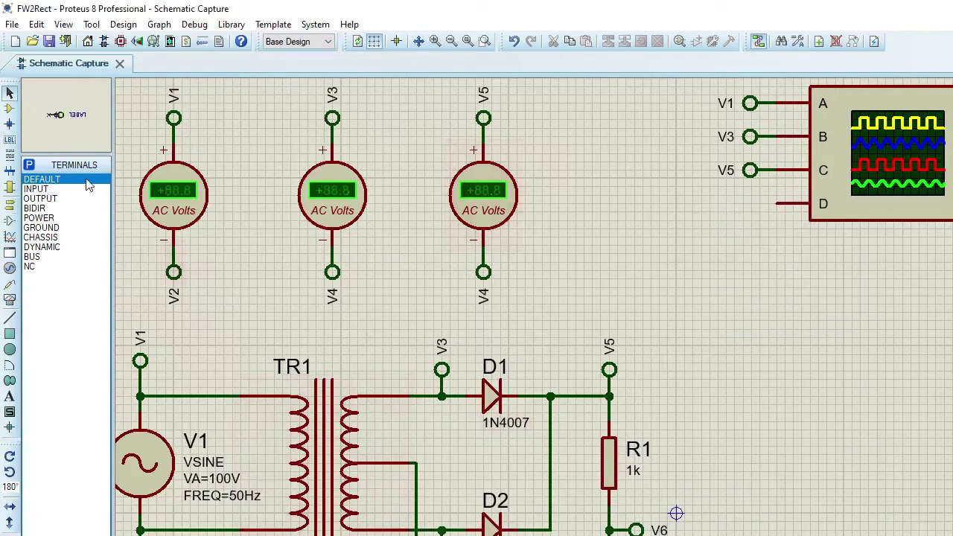
pyautogui.click(731, 211)
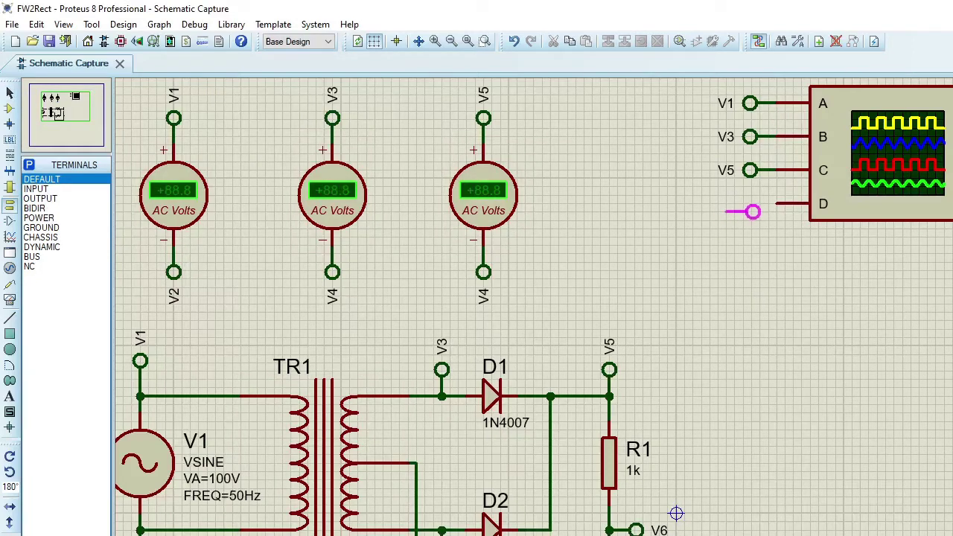
pyautogui.press('KP_Add')
pyautogui.press('KP_Add')
pyautogui.click(751, 204)
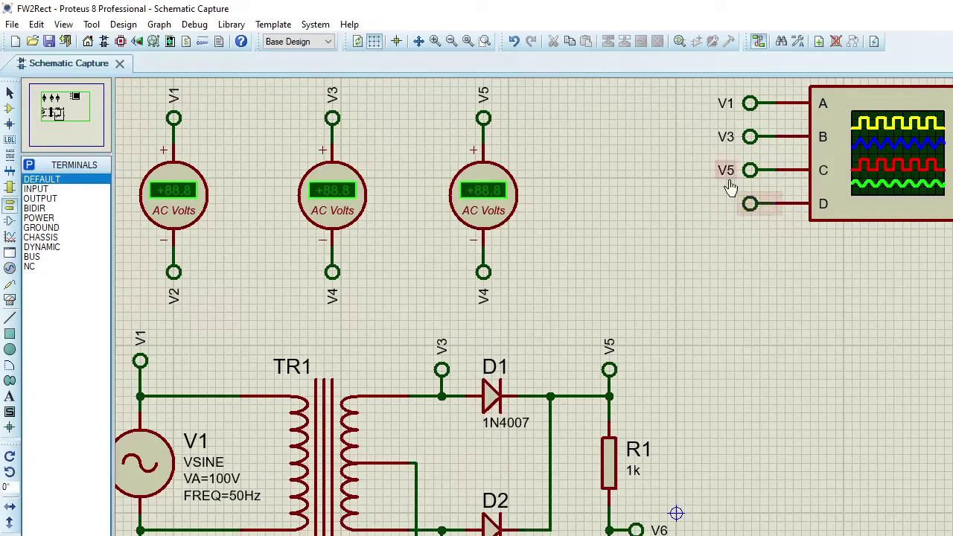
# Change the label of the terminal on oscilloscope channel C to V4
pyautogui.doubleClick(731, 186)
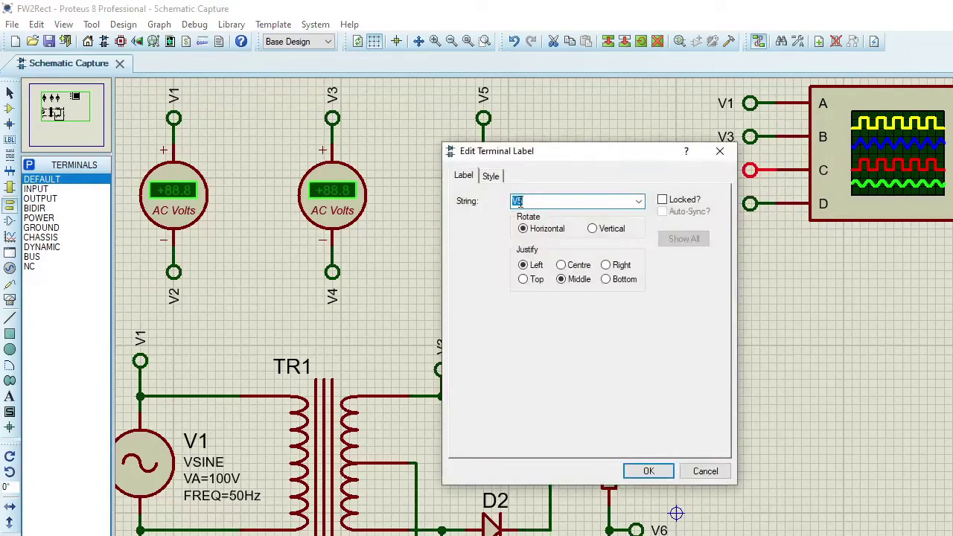
pyautogui.write('V4')
pyautogui.click(641, 470)
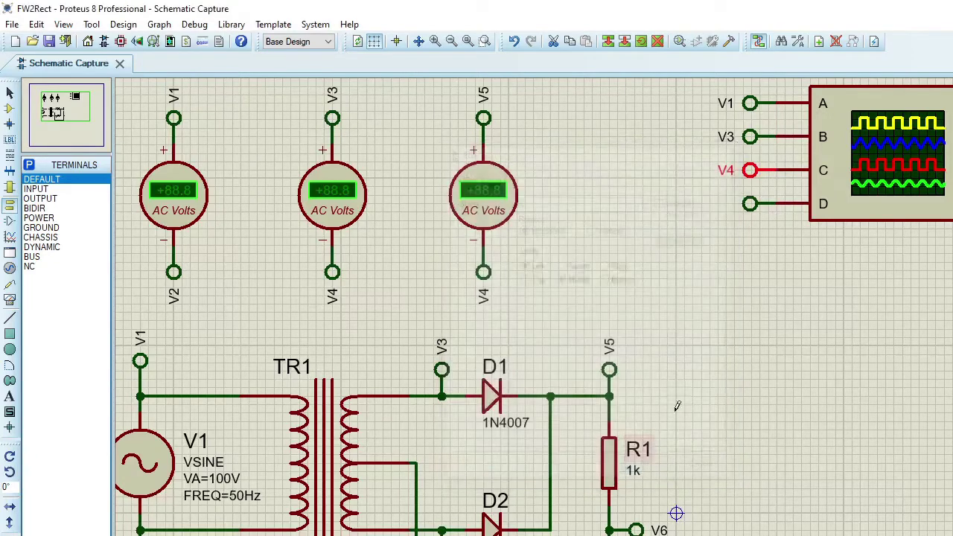
# Label the new terminal on oscilloscope channel D as V5
pyautogui.doubleClick(749, 205)
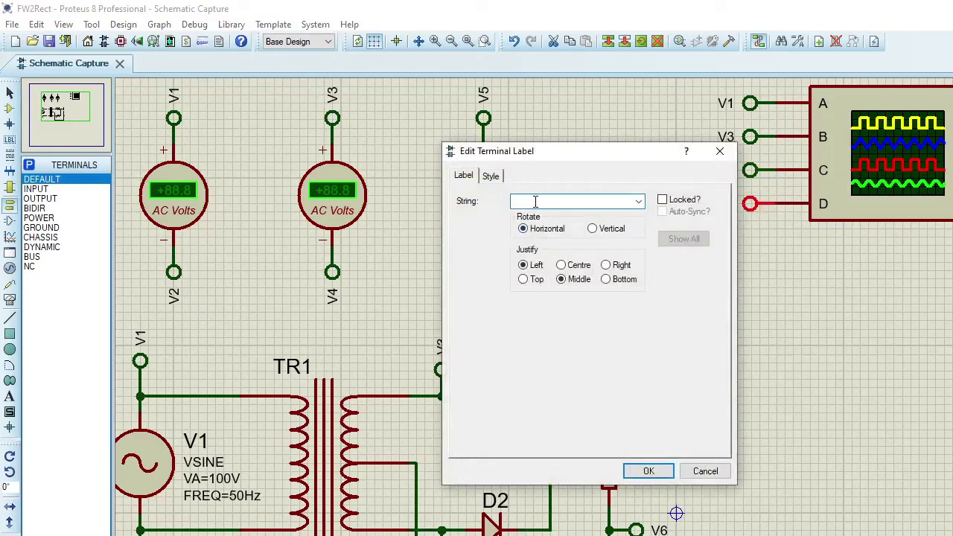
pyautogui.write('5')
pyautogui.write('V')
pyautogui.click(643, 475)
pyautogui.click(755, 376)
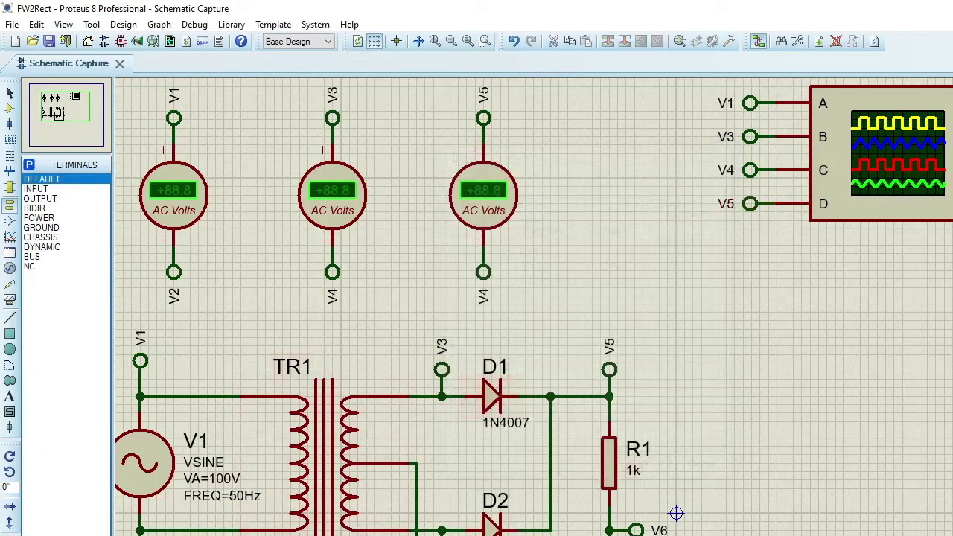
# Run the simulation to examine the V1, V3, V4 and V5 waveforms on the oscilloscope
pyautogui.press('F12')
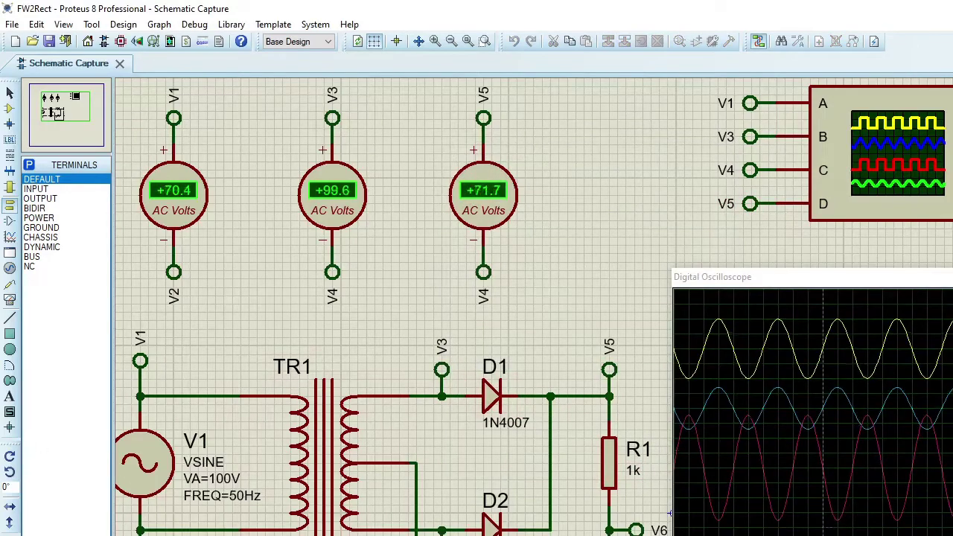
pyautogui.click(668, 513)
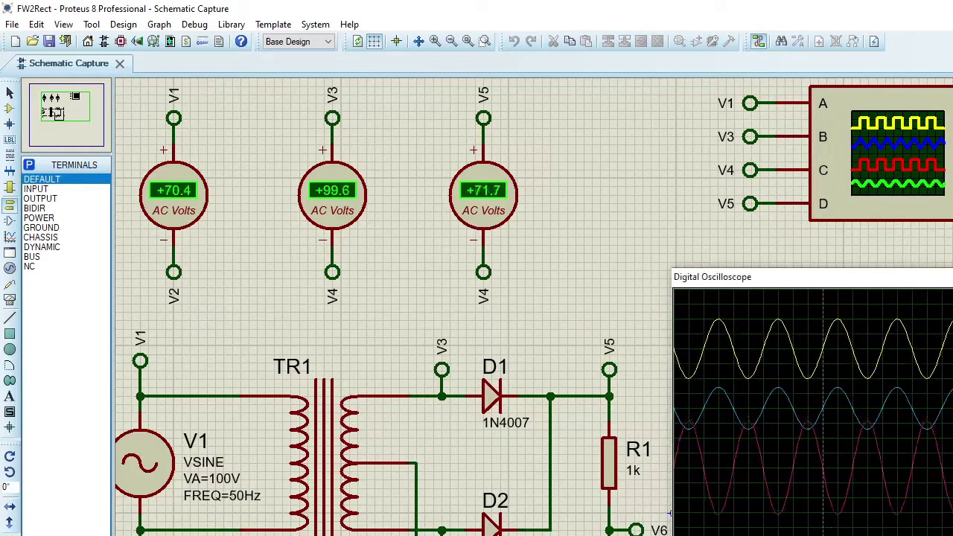